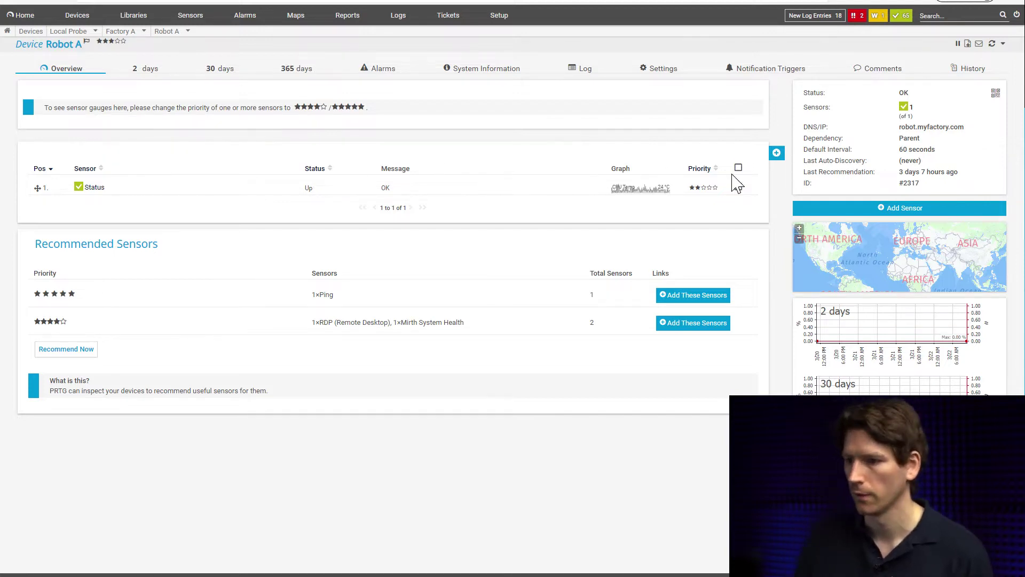
# - Start a new sensor on Robot A and filter the sensor types by 'modbus'
pyautogui.click(776, 154)
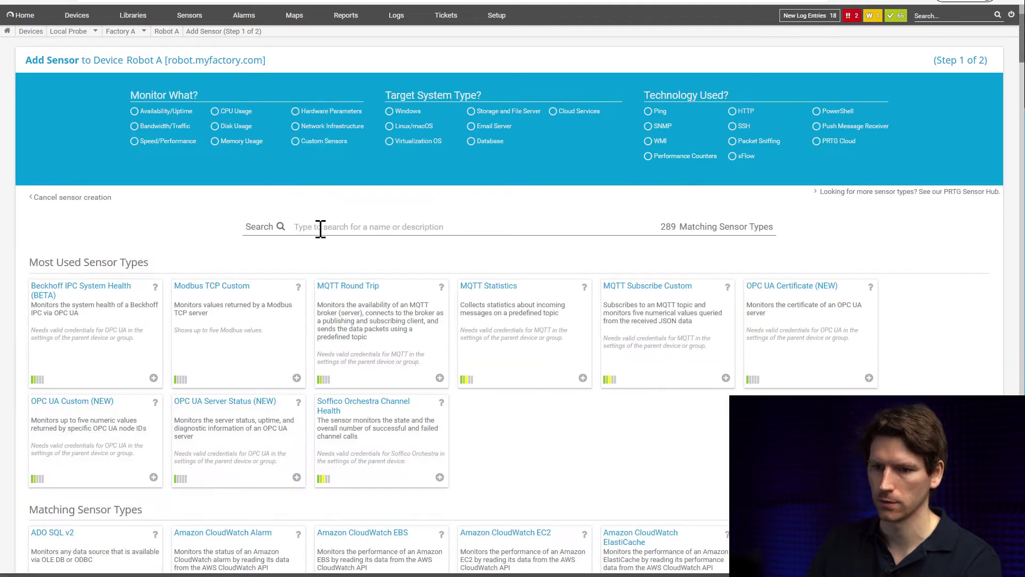
pyautogui.write('modbus')
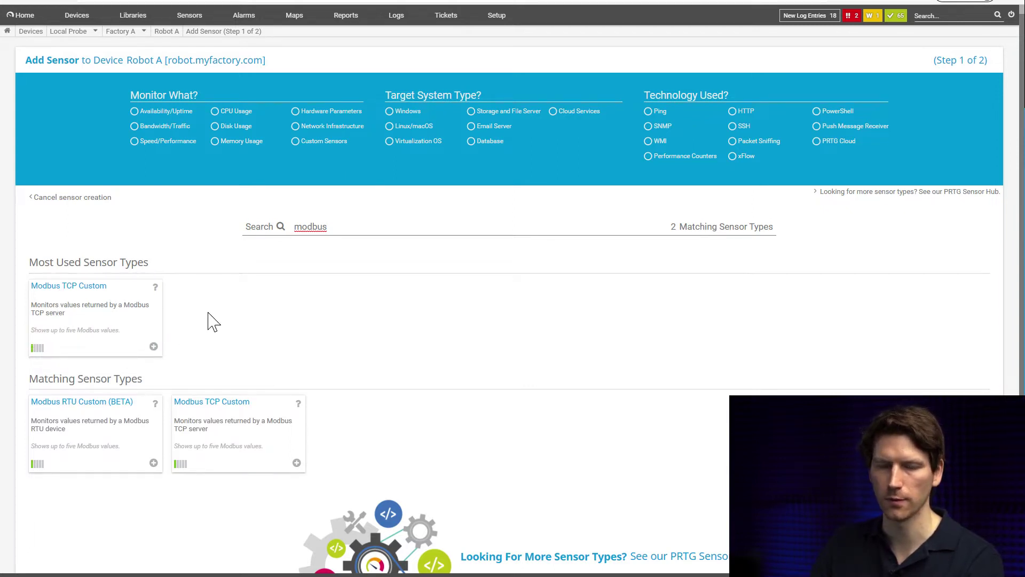
# - Choose Modbus TCP Custom, name the sensor 'Robot Status' and use port 13502
pyautogui.click(107, 317)
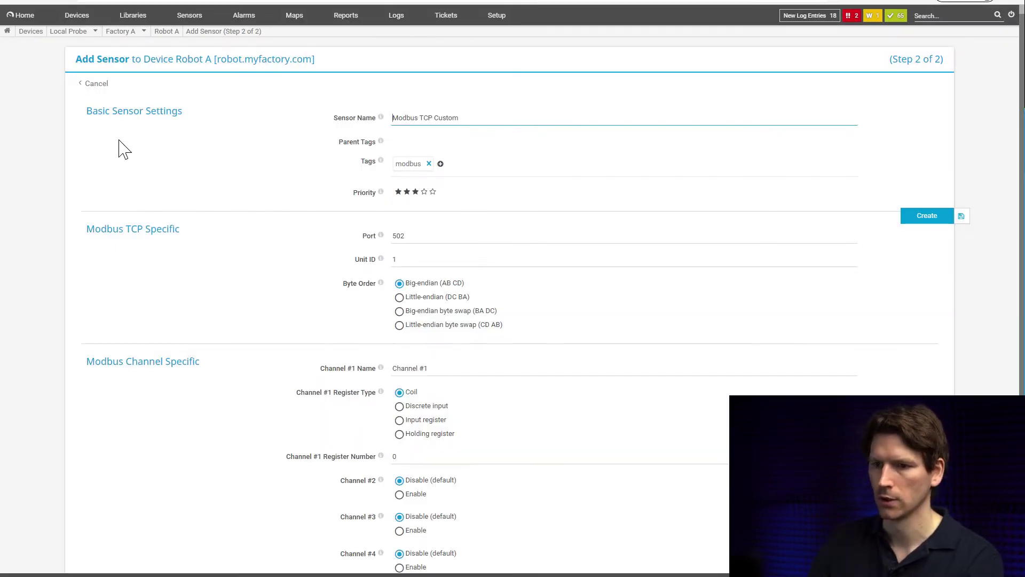
pyautogui.scroll(-2, 440, 120)
pyautogui.scroll(2, 465, 117)
pyautogui.moveTo(469, 117); pyautogui.dragTo(326, 127)
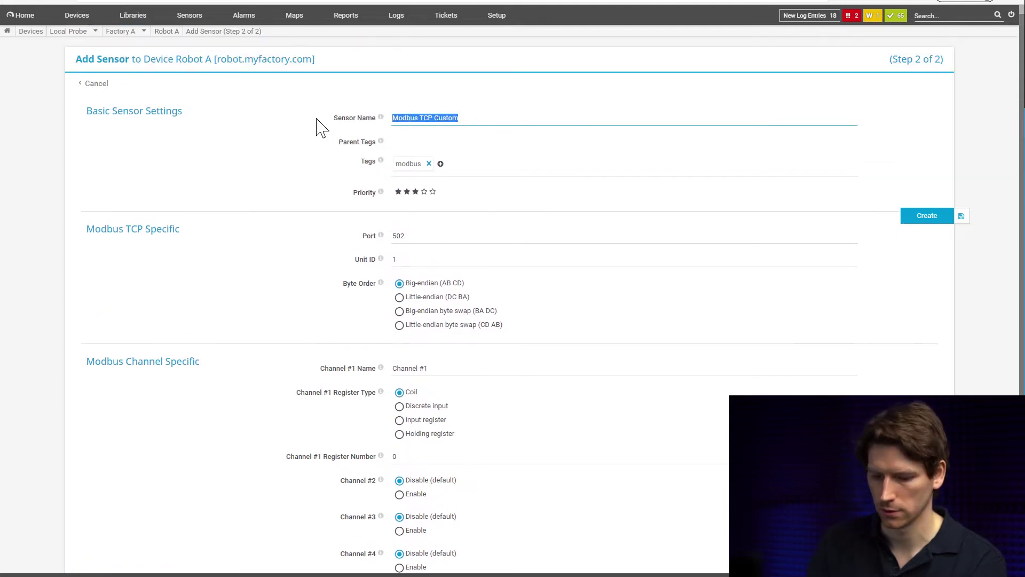
pyautogui.write('Robot')
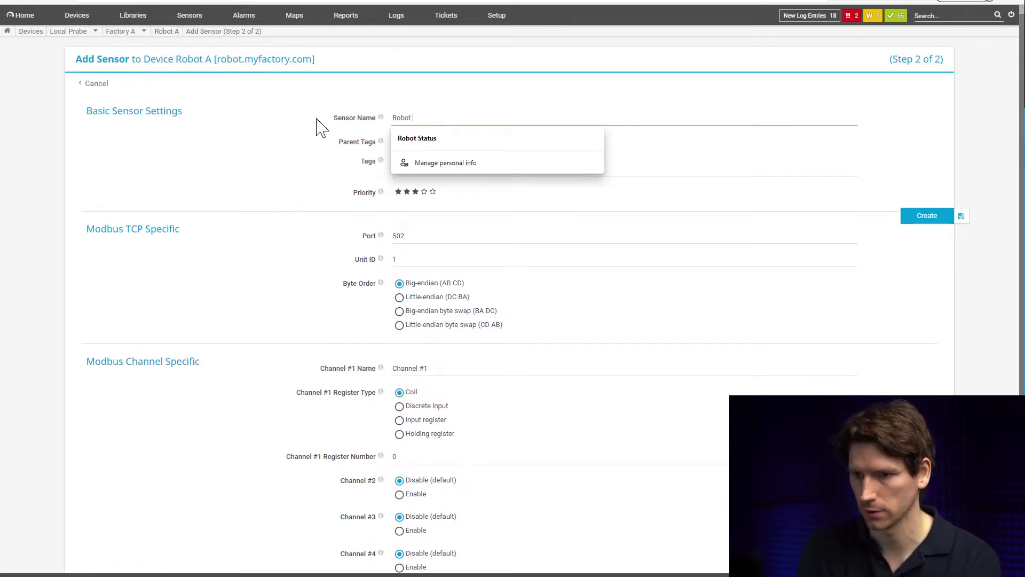
pyautogui.write('s')
pyautogui.click(279, 167)
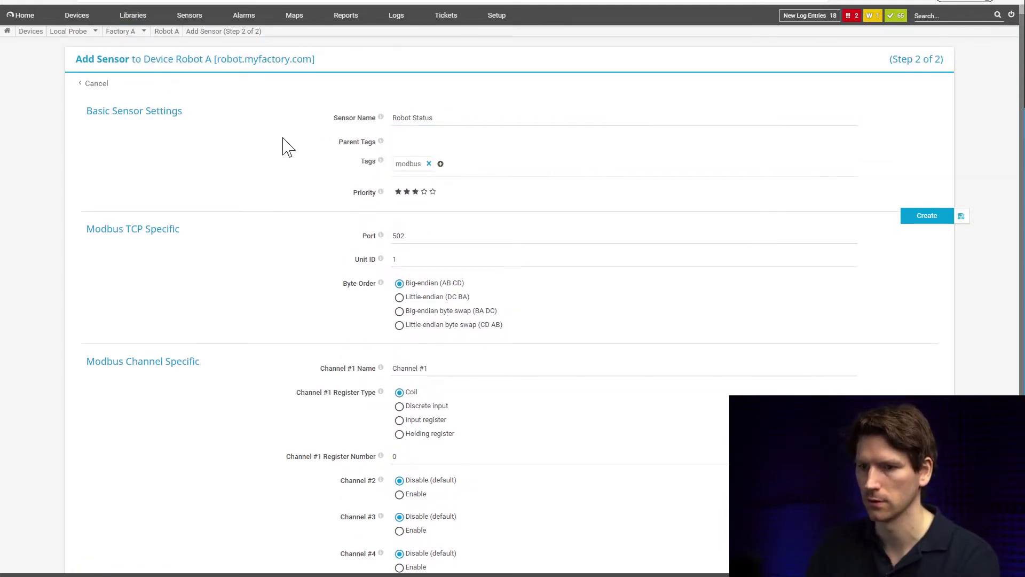
pyautogui.scroll(-1, 272, 140)
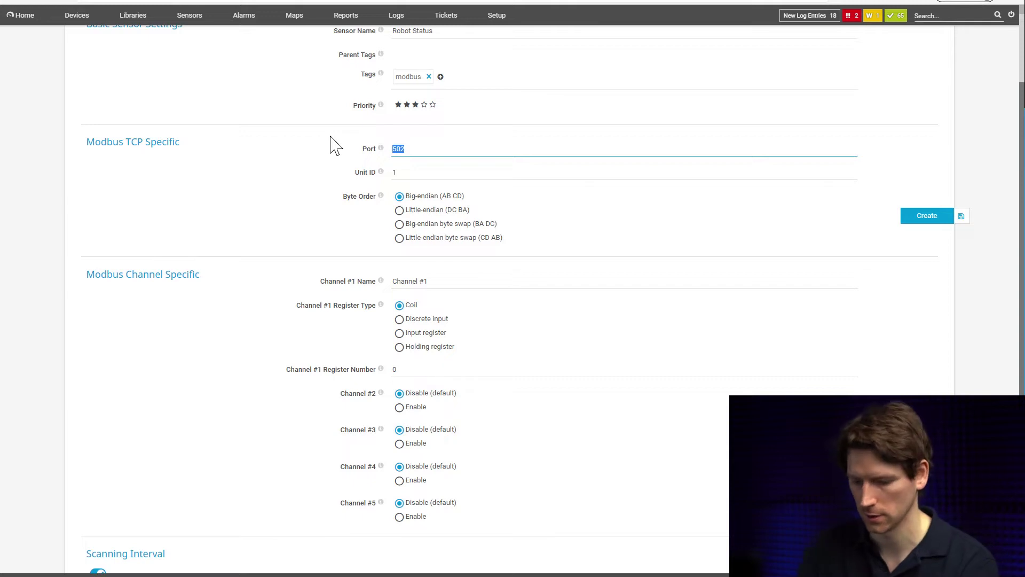
pyautogui.write('13')
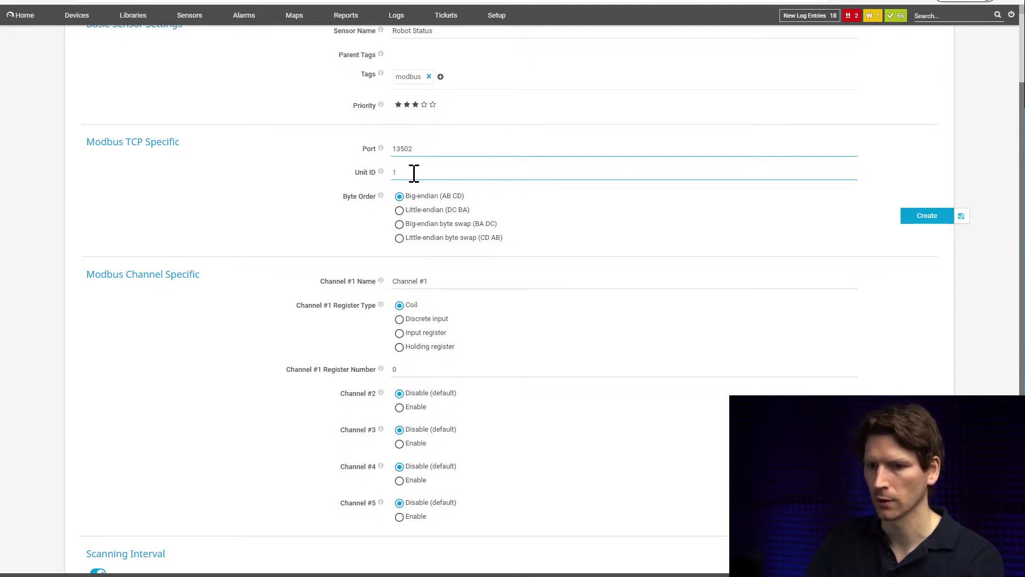
pyautogui.scroll(-1, 417, 171)
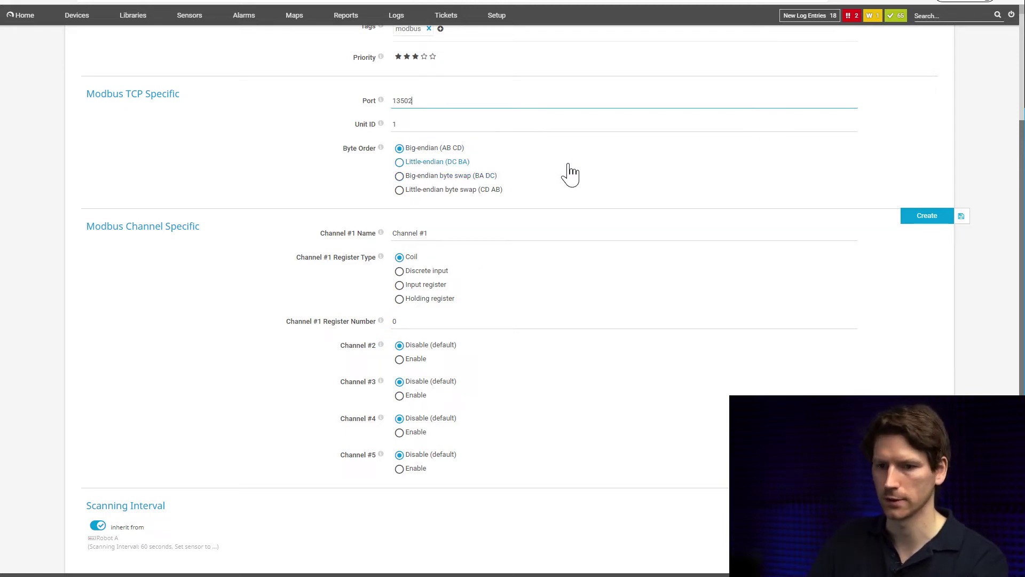
# - Configure Channel #1 as 'CPU Temp' on holding register 10 with unit °C
pyautogui.click(348, 233)
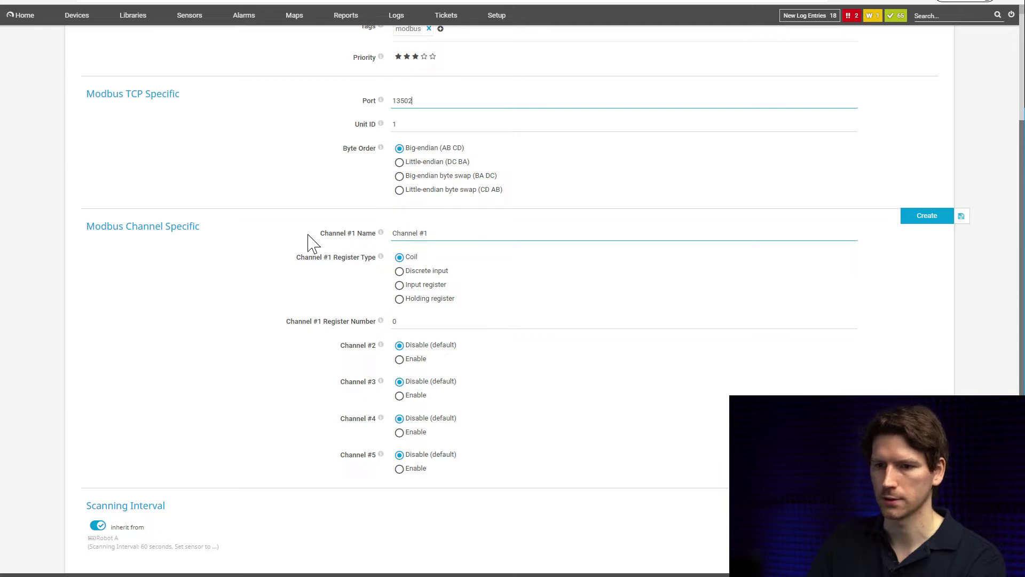
pyautogui.doubleClick(420, 232)
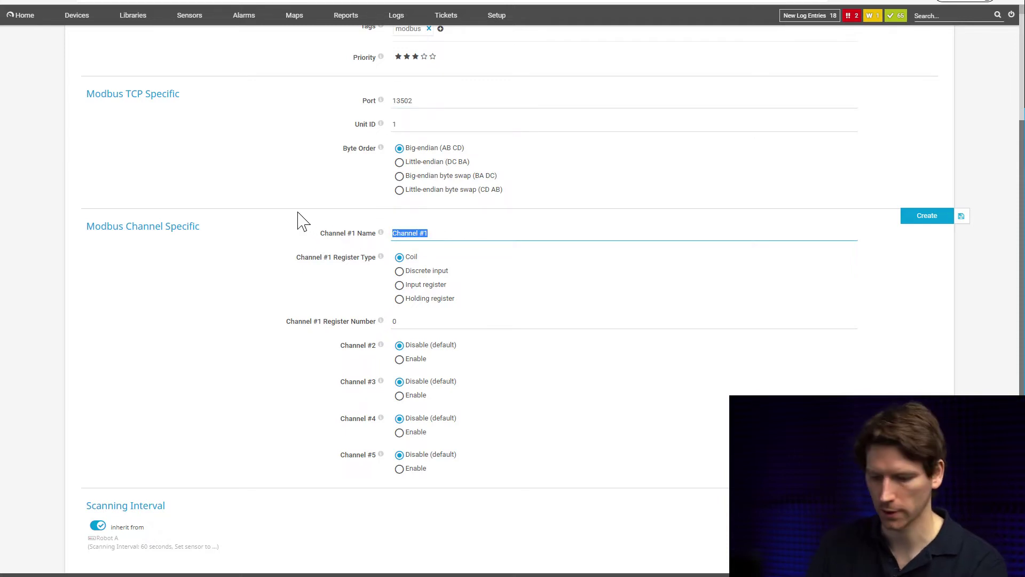
pyautogui.write('CPU Temp')
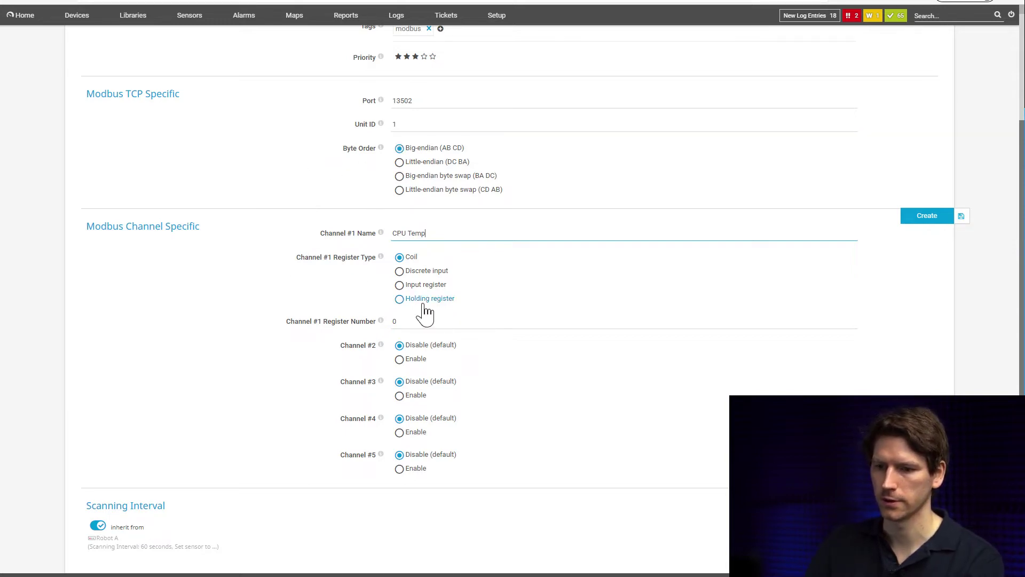
pyautogui.click(399, 299)
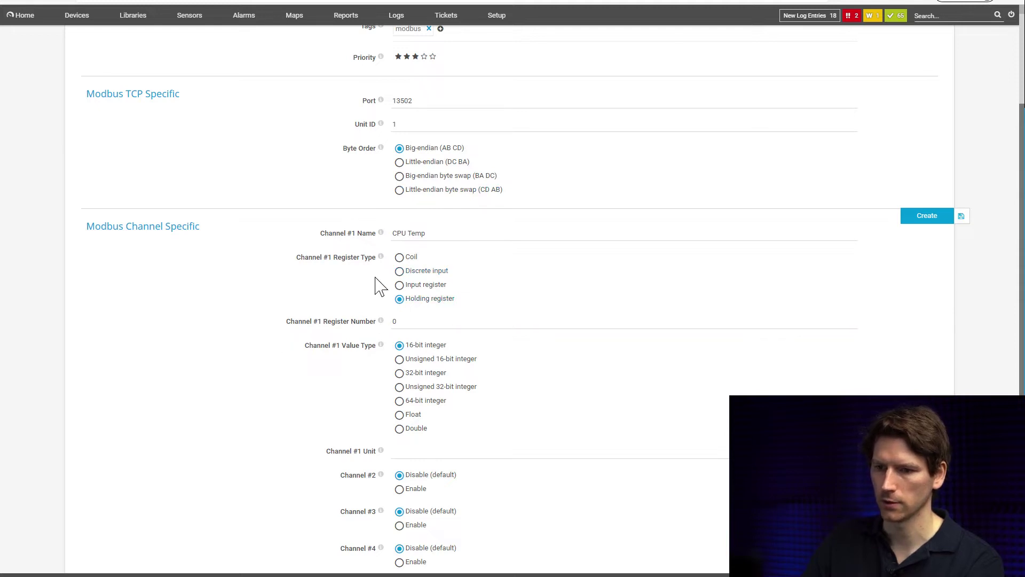
pyautogui.doubleClick(397, 320)
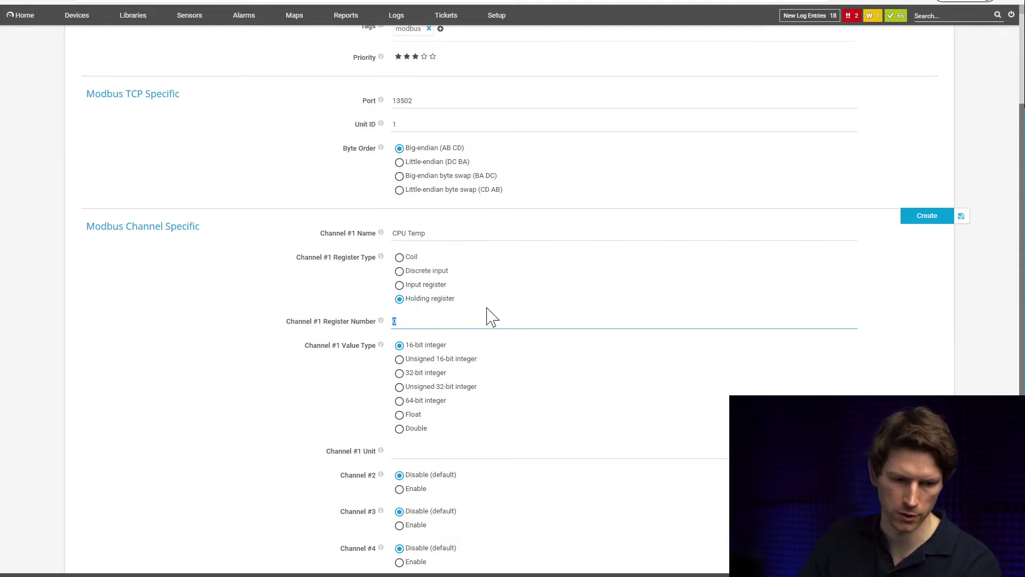
pyautogui.write('10')
pyautogui.scroll(-2, 479, 319)
pyautogui.scroll(-1, 479, 320)
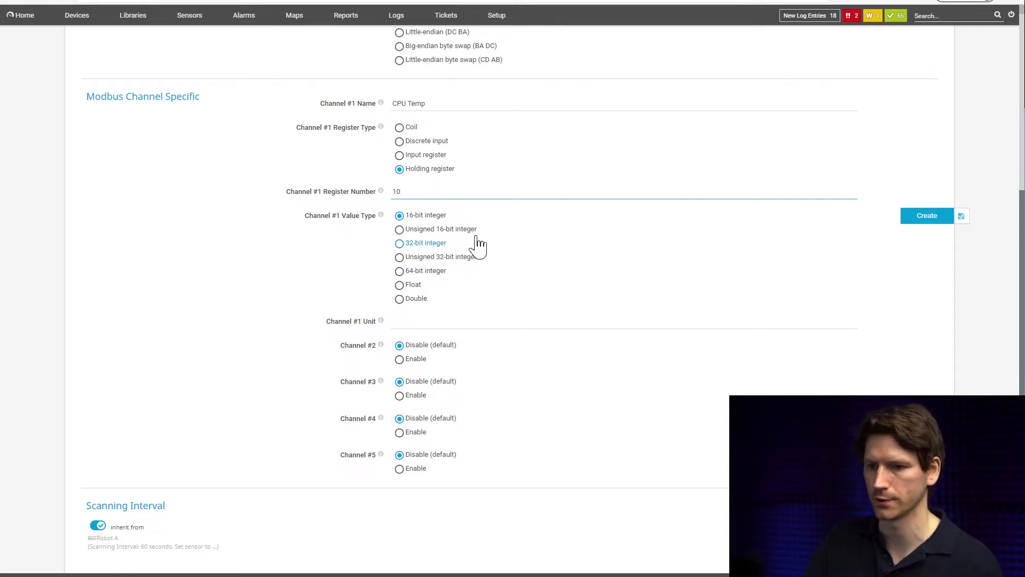
pyautogui.click(412, 321)
pyautogui.write('°C')
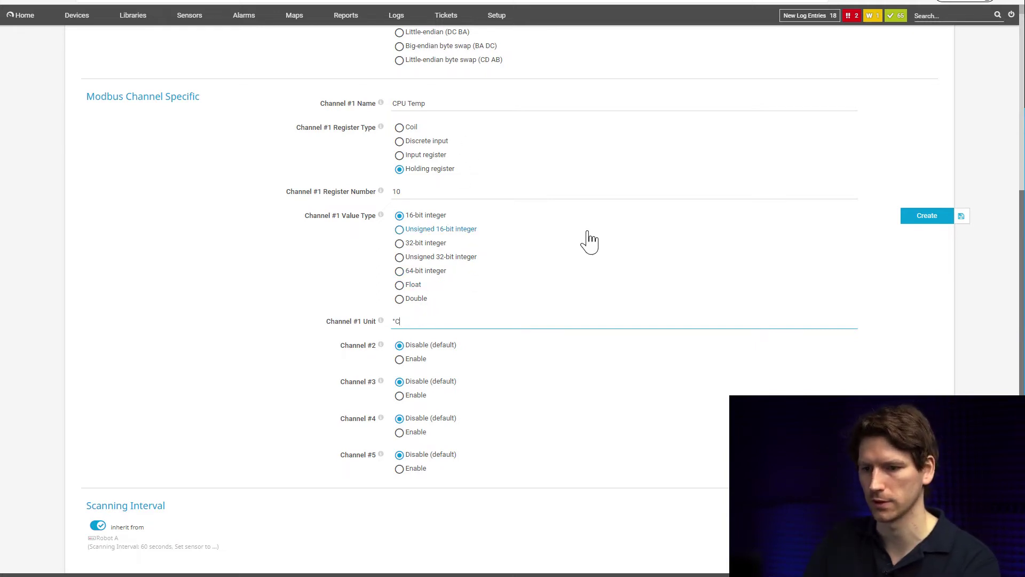
# - Enable Channel #2 as 'CPU Load' on holding register 11 with unit %
pyautogui.click(399, 358)
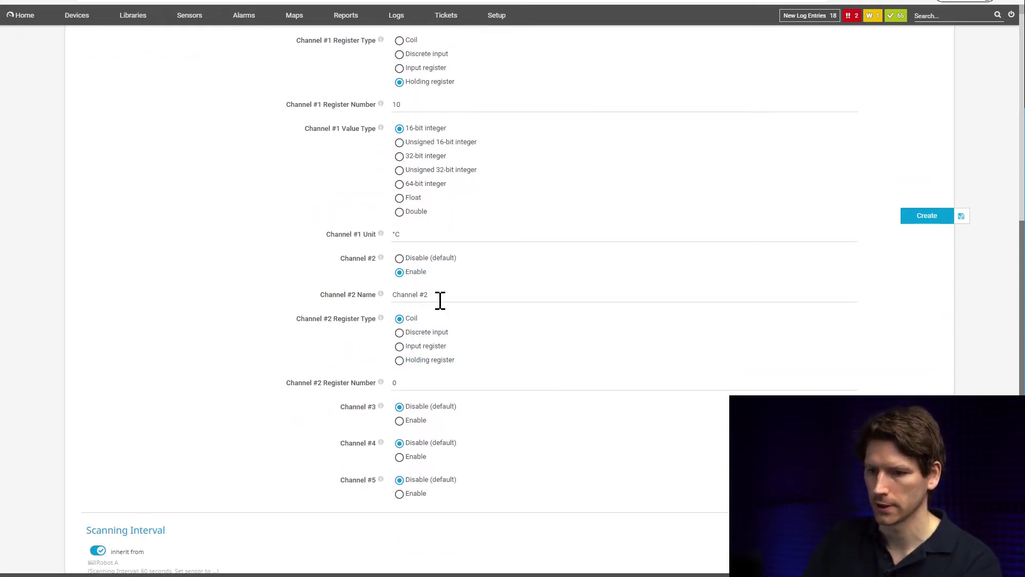
pyautogui.doubleClick(409, 293)
pyautogui.write('CPU Loa')
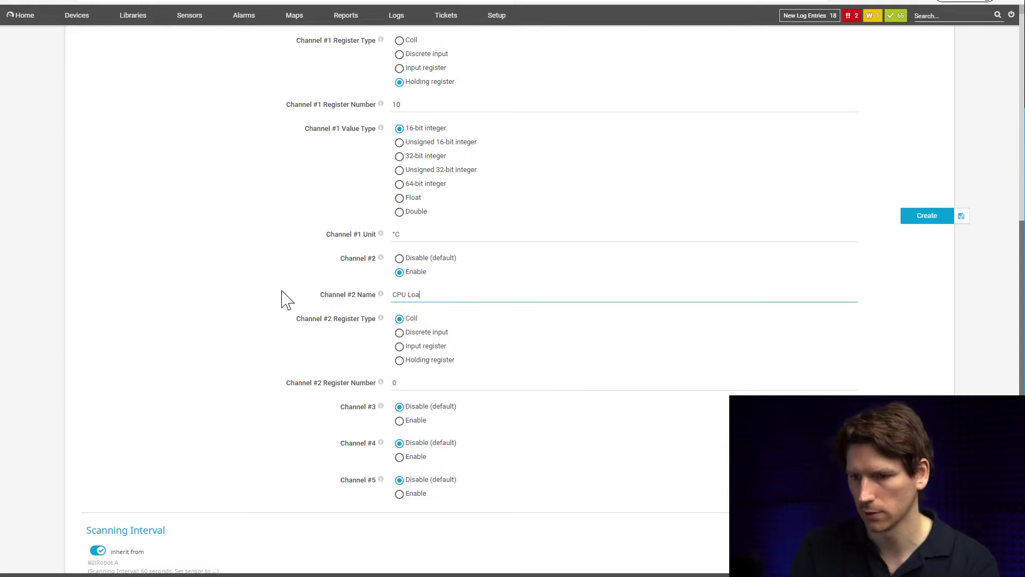
pyautogui.write('d')
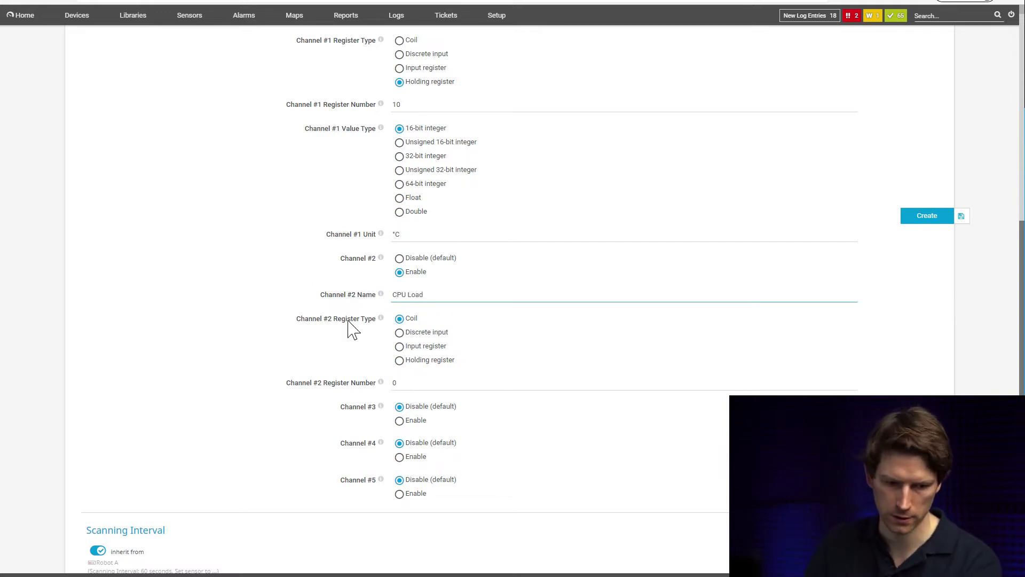
pyautogui.click(399, 359)
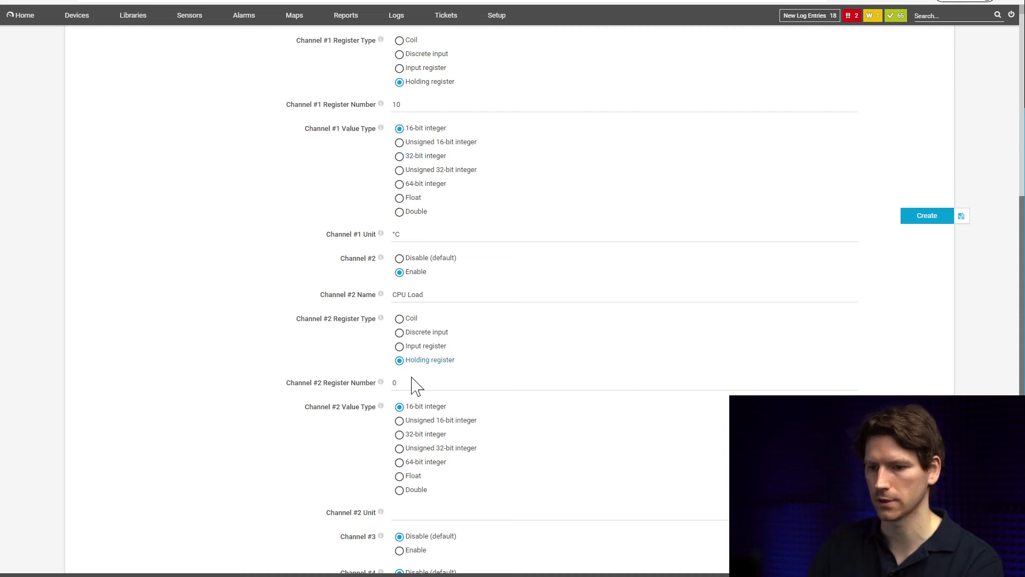
pyautogui.click(411, 381)
pyautogui.write('11')
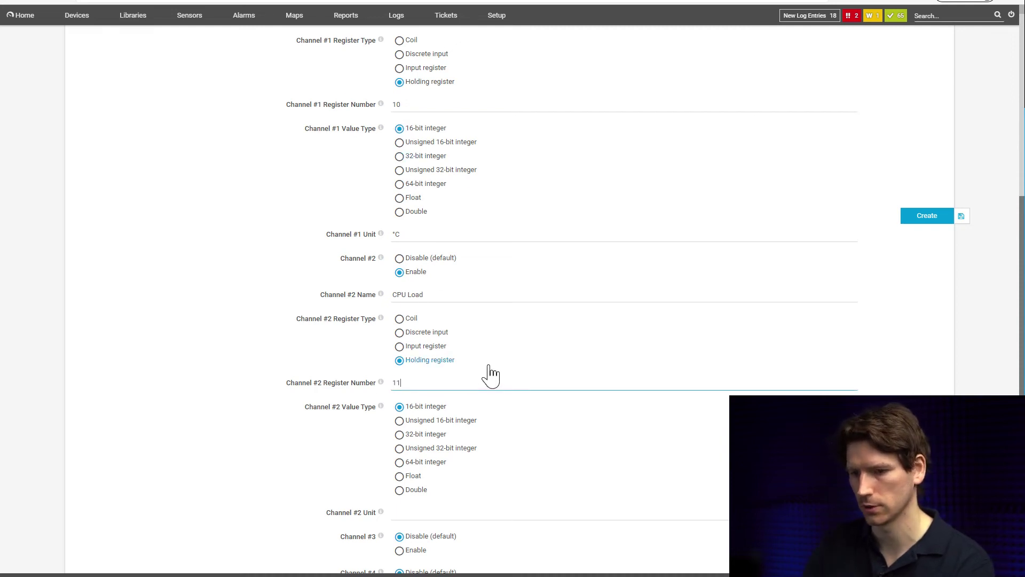
pyautogui.scroll(-2, 491, 372)
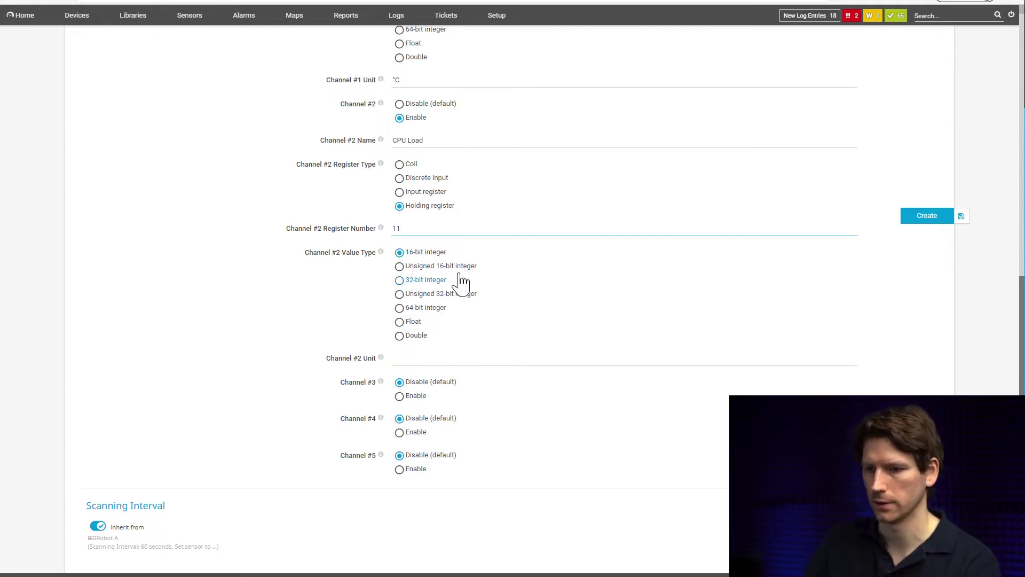
pyautogui.click(409, 356)
pyautogui.write('%')
# - Enable Channel #3 as 'Alert', reading coil register number 3
pyautogui.click(399, 396)
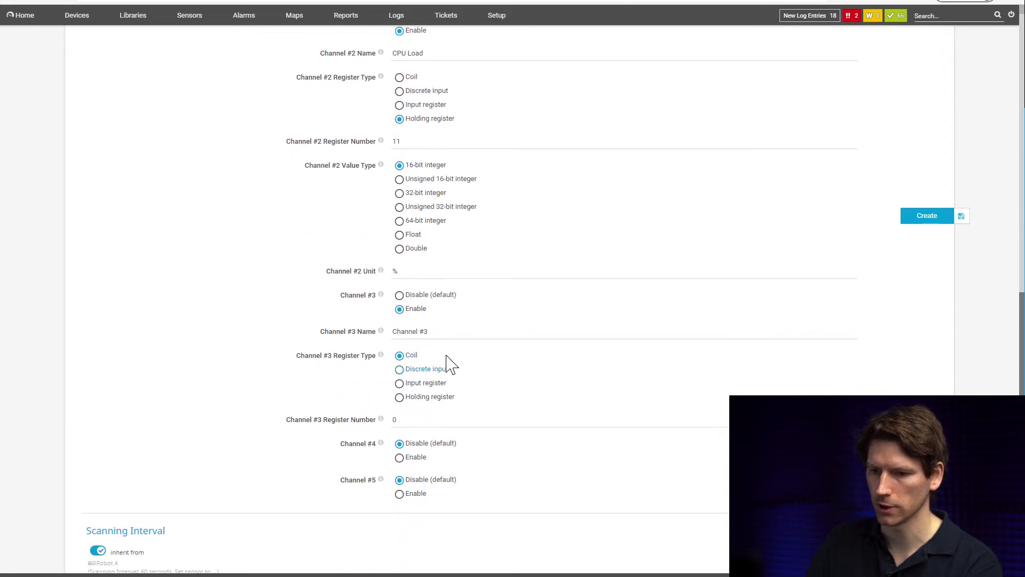
pyautogui.doubleClick(425, 331)
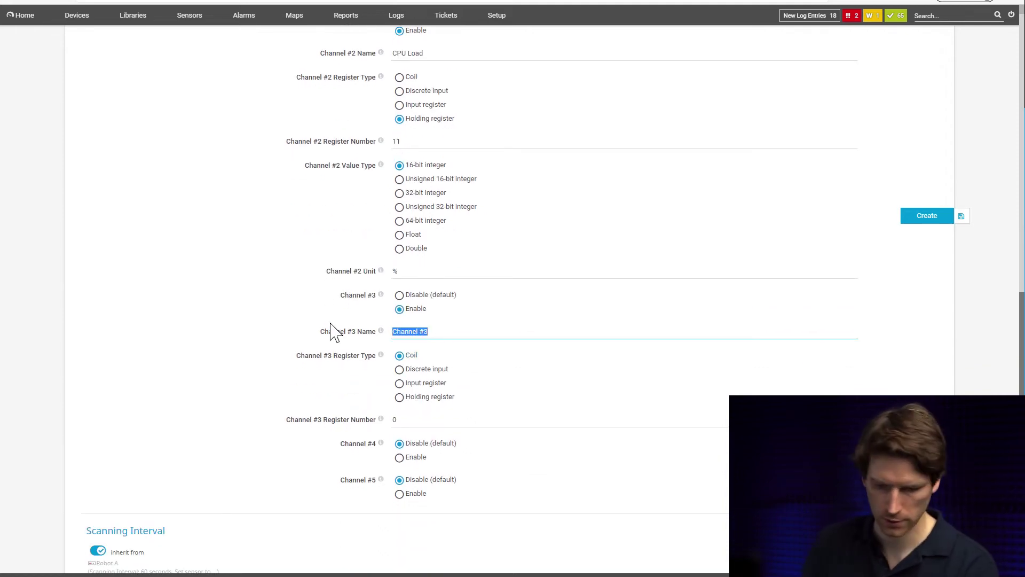
pyautogui.write('Alert')
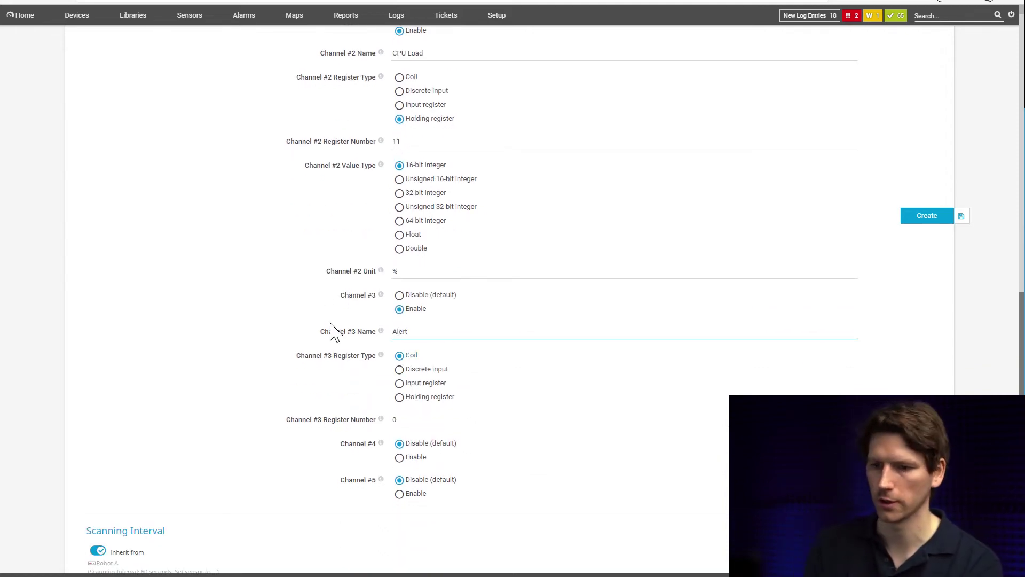
pyautogui.scroll(-1, 330, 331)
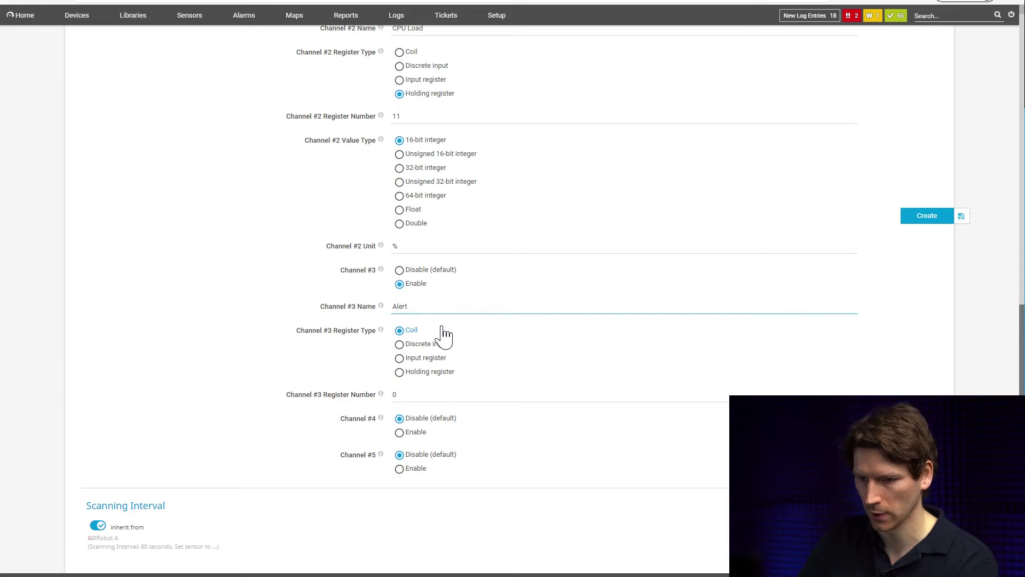
pyautogui.doubleClick(394, 394)
pyautogui.write('3')
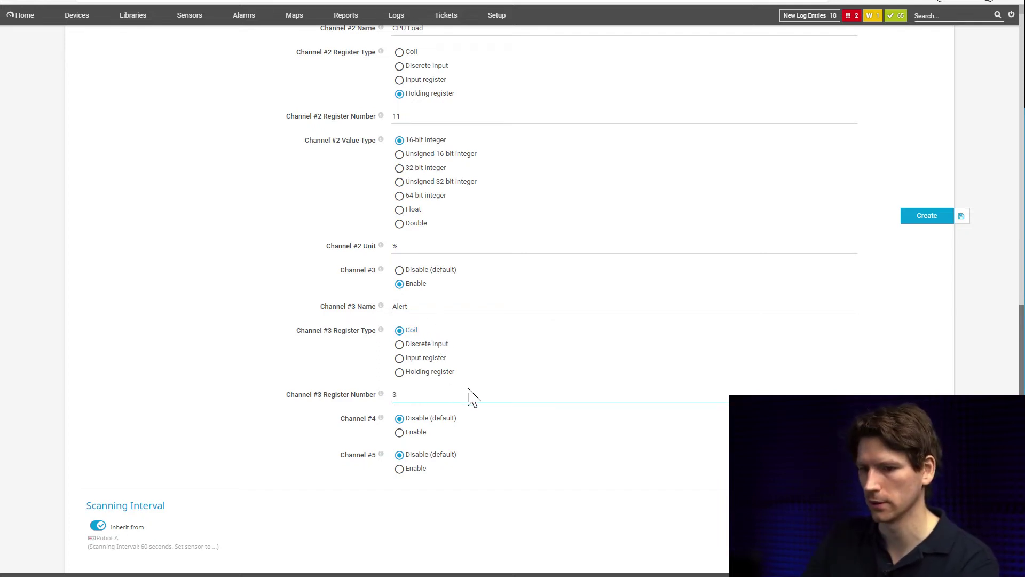
# - Enable Channel #4 as 'Fan' on input register 5, 16-bit integer, unit RPM
pyautogui.click(399, 432)
pyautogui.click(437, 343)
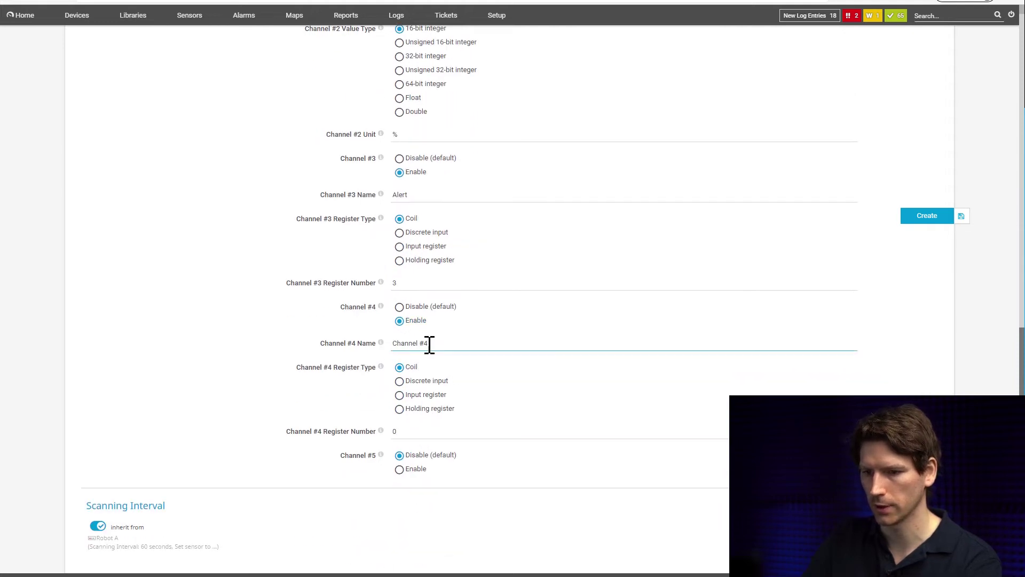
pyautogui.doubleClick(437, 343)
pyautogui.write('Fan')
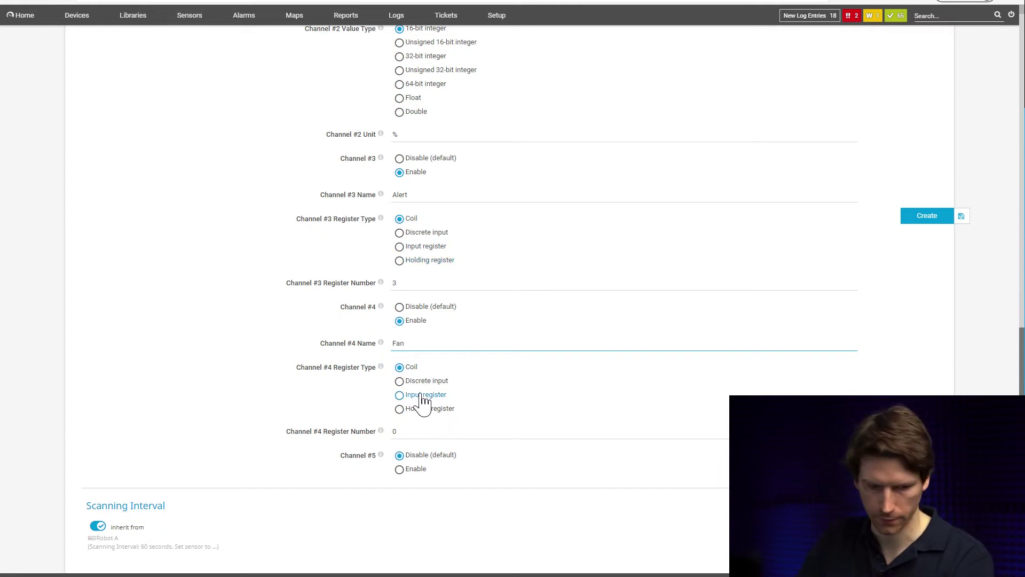
pyautogui.click(399, 394)
pyautogui.click(417, 301)
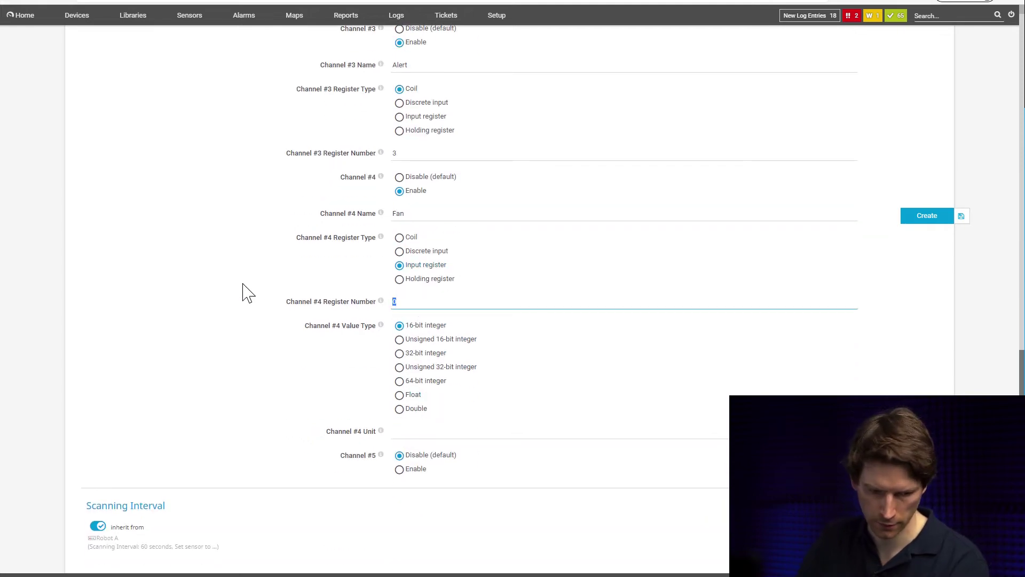
pyautogui.write('5')
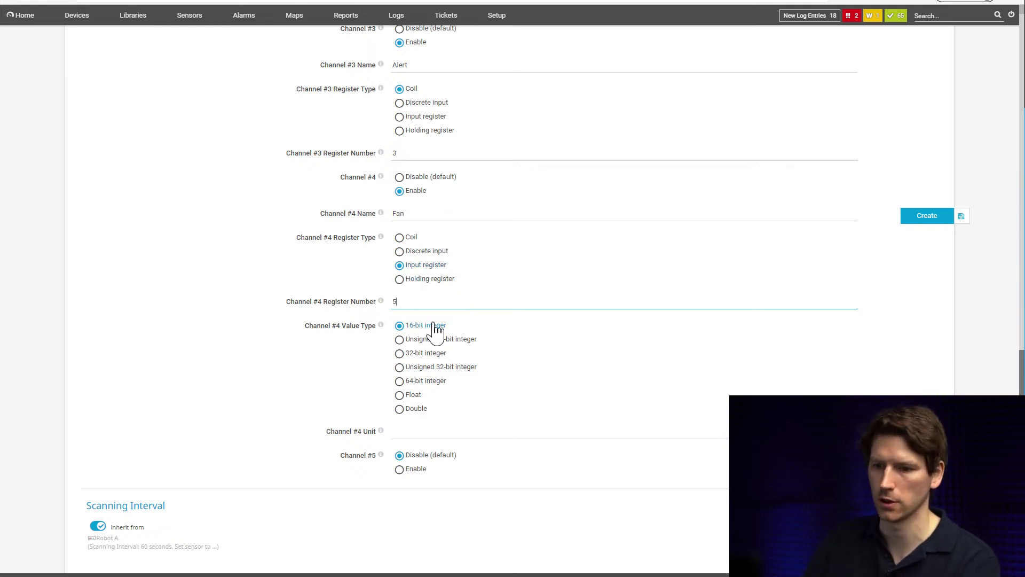
pyautogui.click(408, 433)
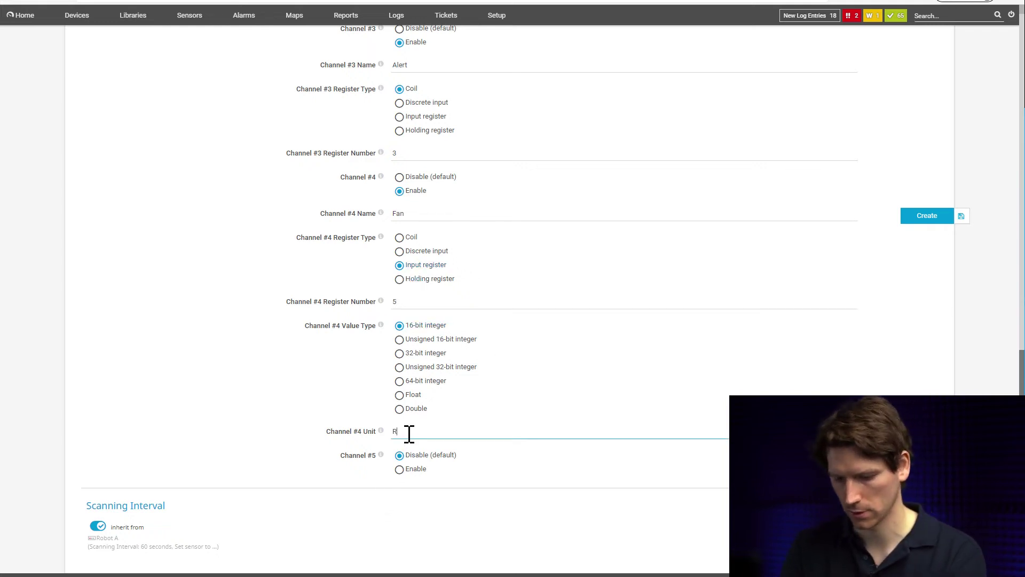
pyautogui.write('RPM')
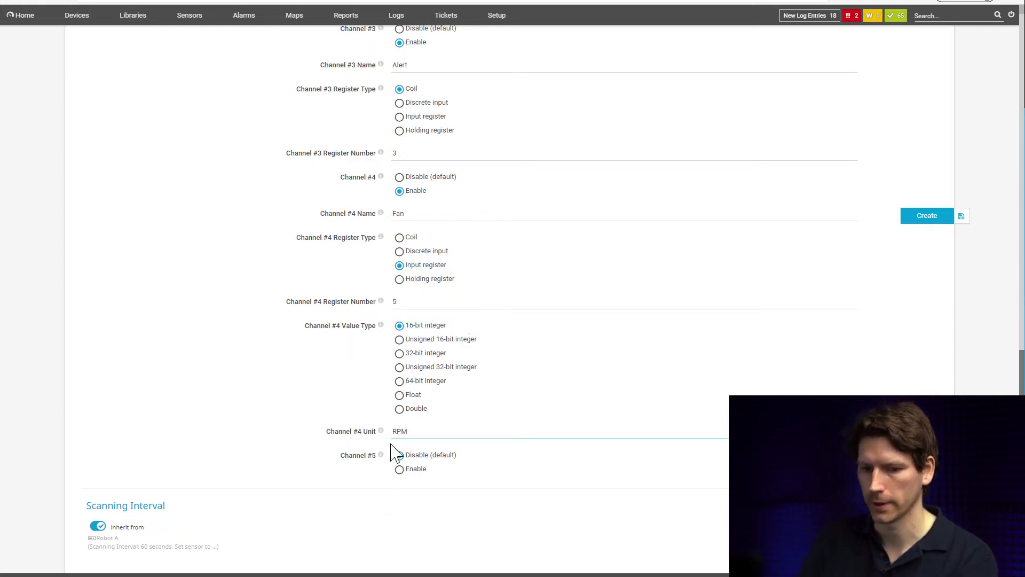
pyautogui.scroll(3, 448, 454)
pyautogui.scroll(5, 476, 454)
pyautogui.scroll(5, 476, 448)
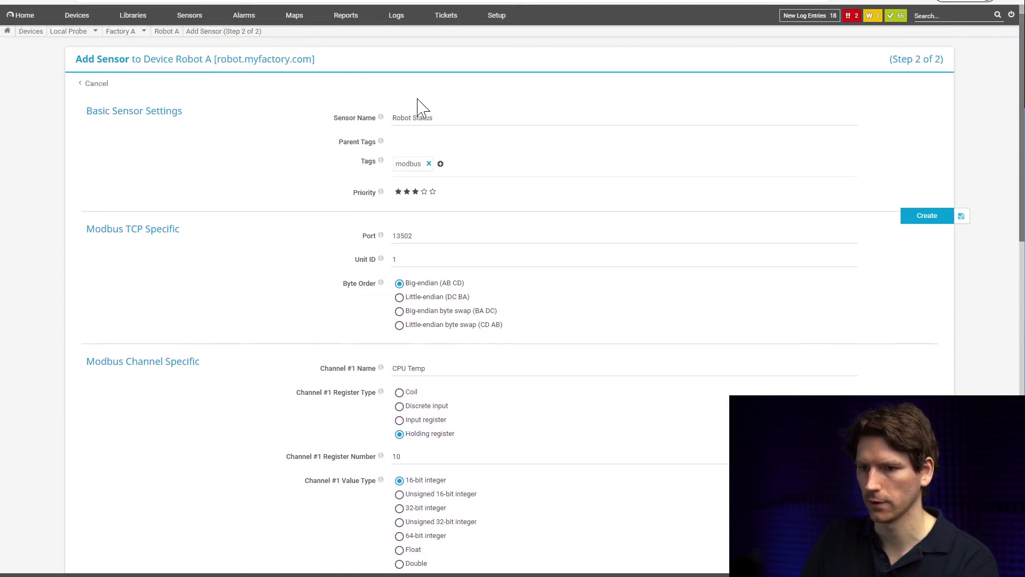
# - Review the sensor name and port, then create the Robot Status sensor
pyautogui.click(502, 119)
pyautogui.click(392, 235)
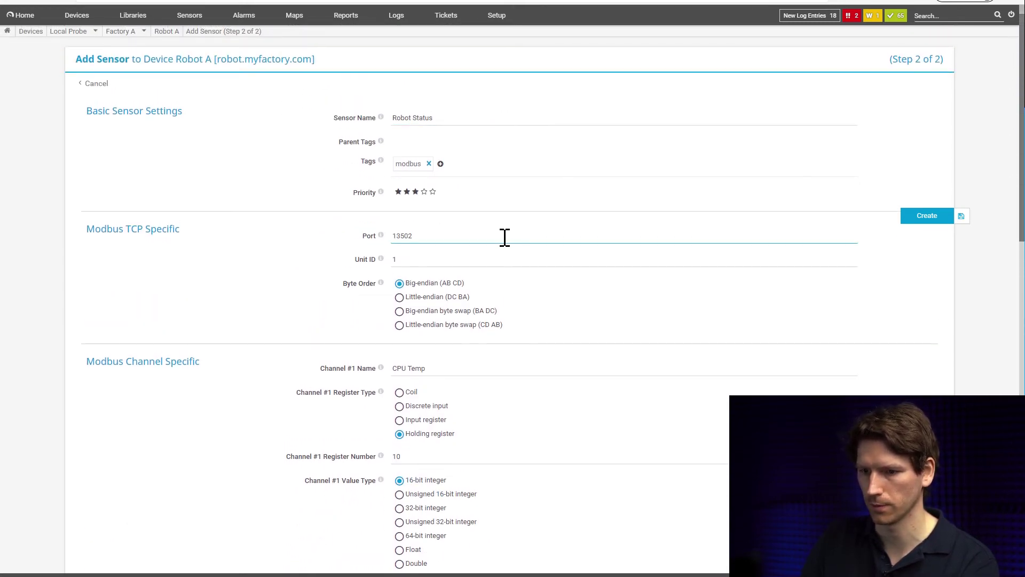
pyautogui.scroll(-3, 521, 304)
pyautogui.scroll(-3, 480, 173)
pyautogui.scroll(-5, 461, 182)
pyautogui.scroll(-5, 461, 240)
pyautogui.scroll(-3, 481, 361)
pyautogui.scroll(5, 536, 353)
pyautogui.scroll(8, 538, 353)
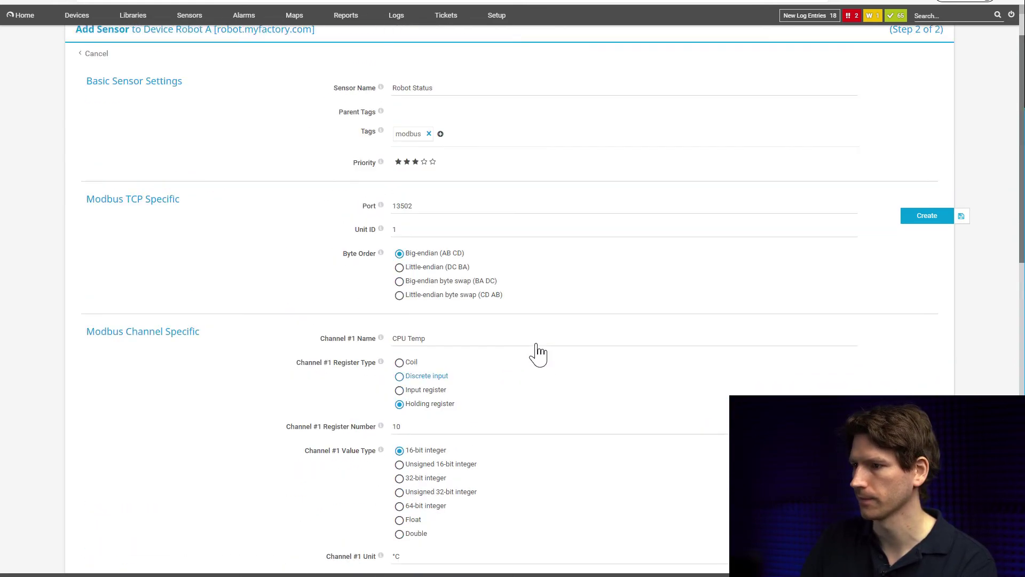
pyautogui.click(922, 218)
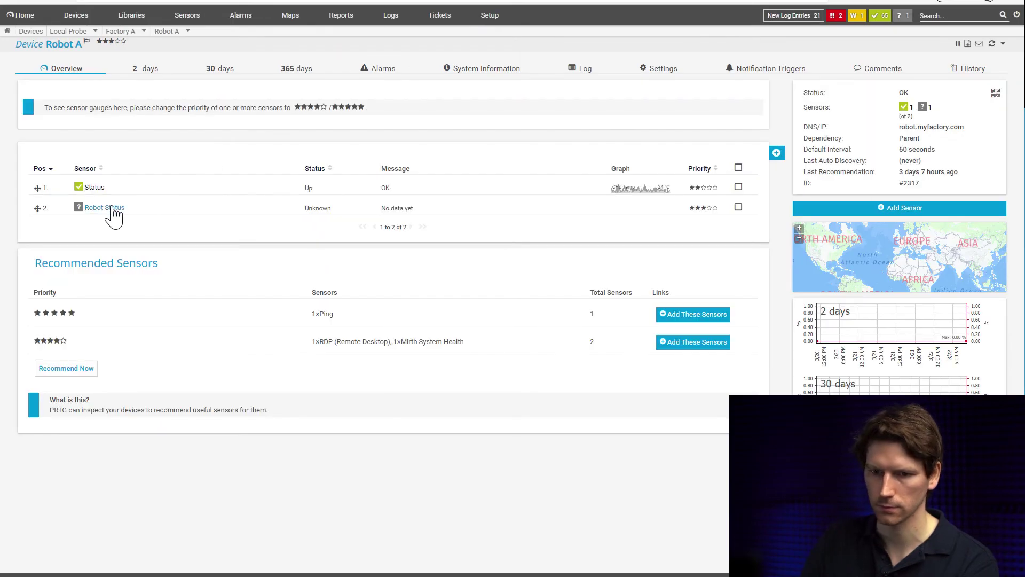
# - Open the Robot Status sensor page, refresh its data and sort channels by ID
pyautogui.click(104, 207)
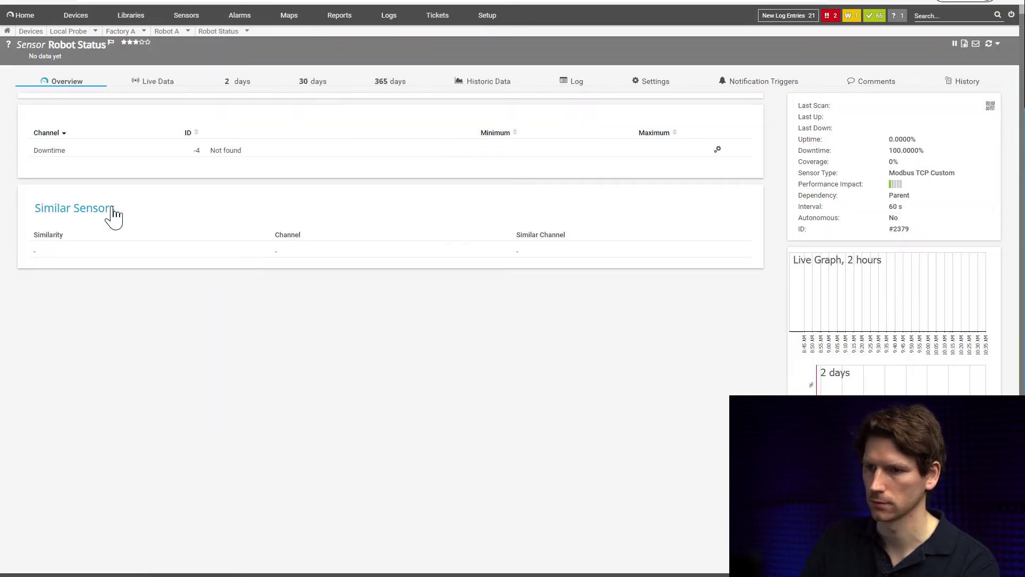
pyautogui.click(990, 44)
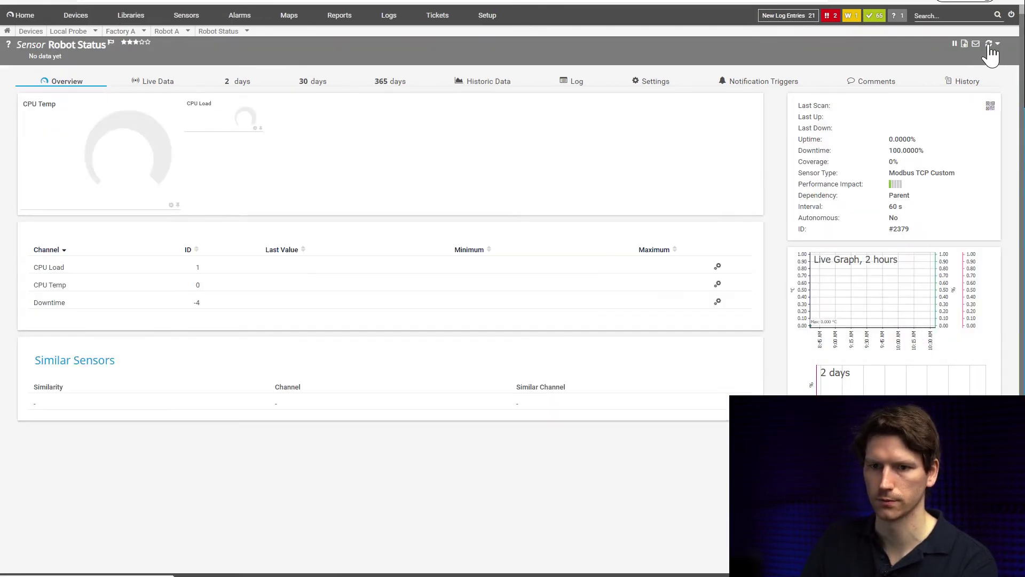
pyautogui.click(190, 249)
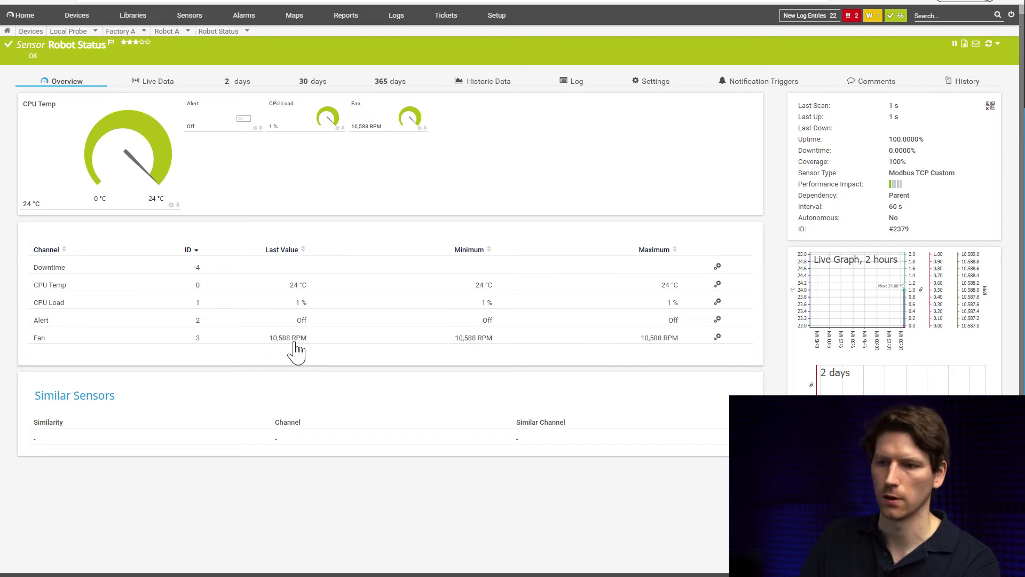
# - Enable limit alerting on CPU Temp with upper warning 50 °C and error 70 °C
pyautogui.click(718, 286)
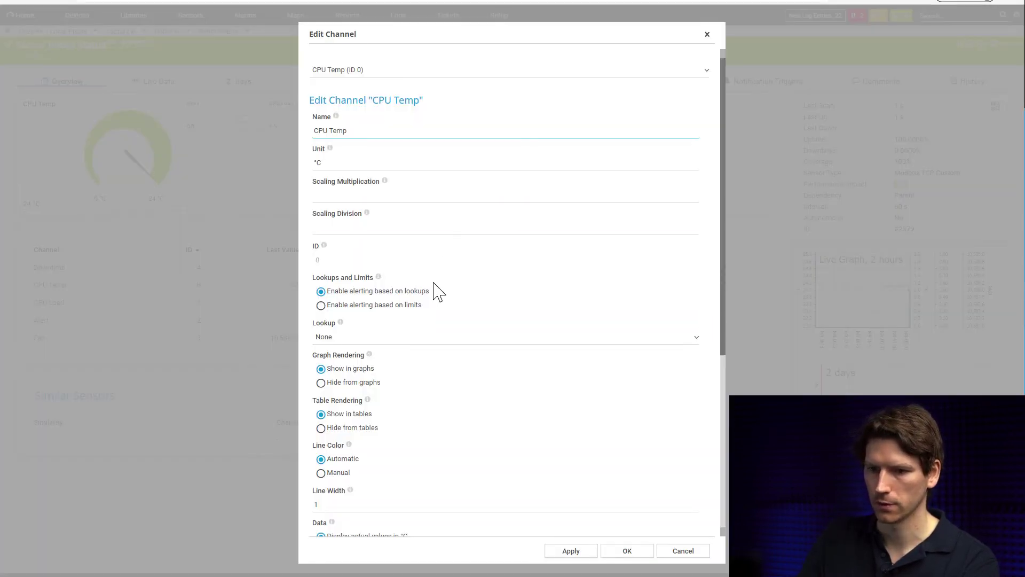
pyautogui.click(418, 306)
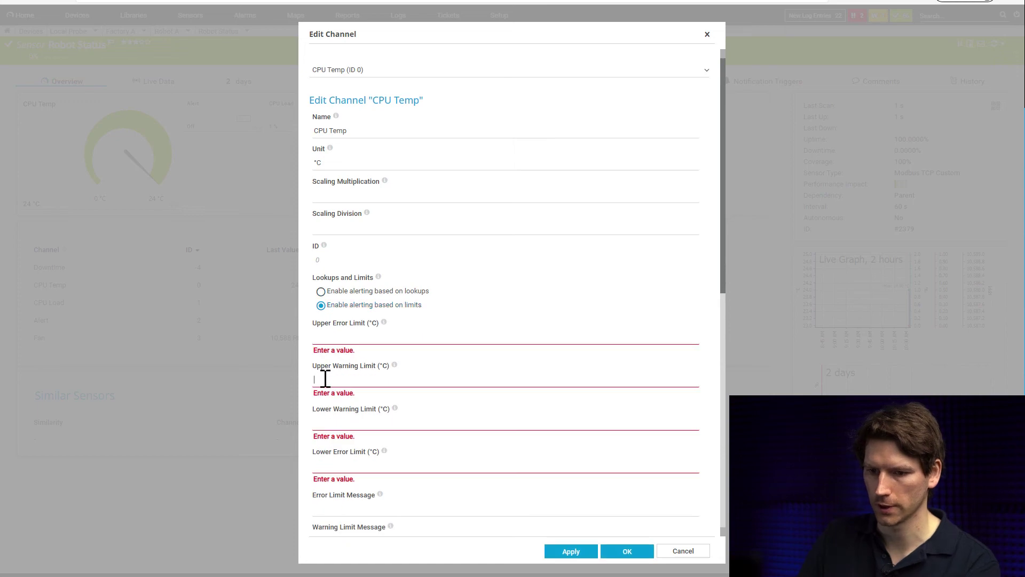
pyautogui.write('50')
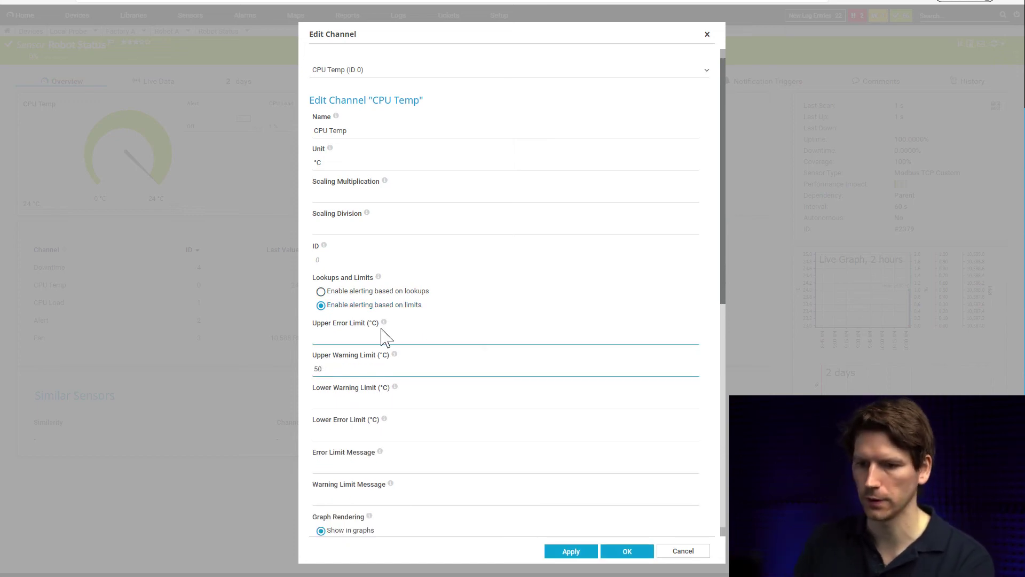
pyautogui.click(369, 337)
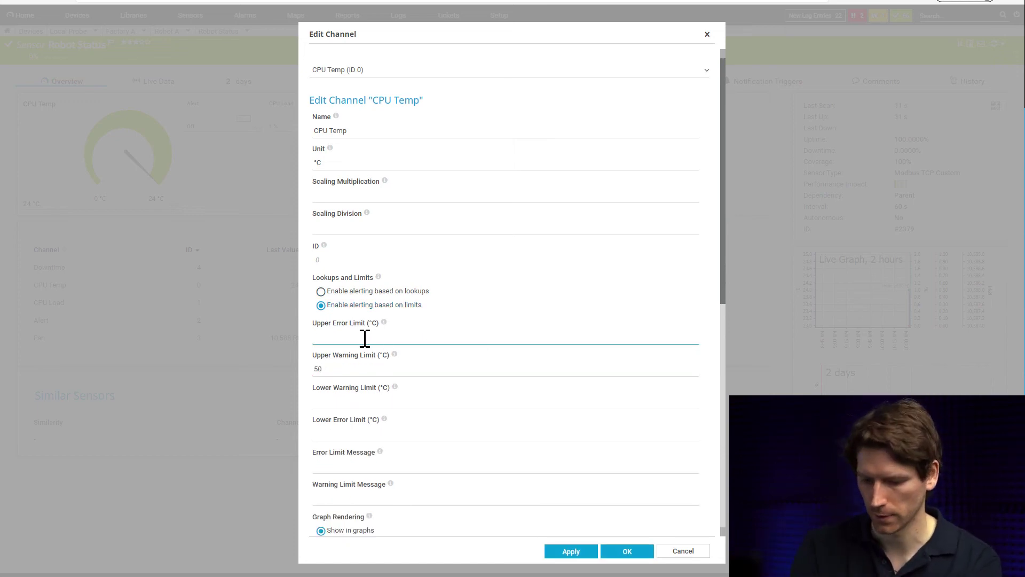
pyautogui.write('70')
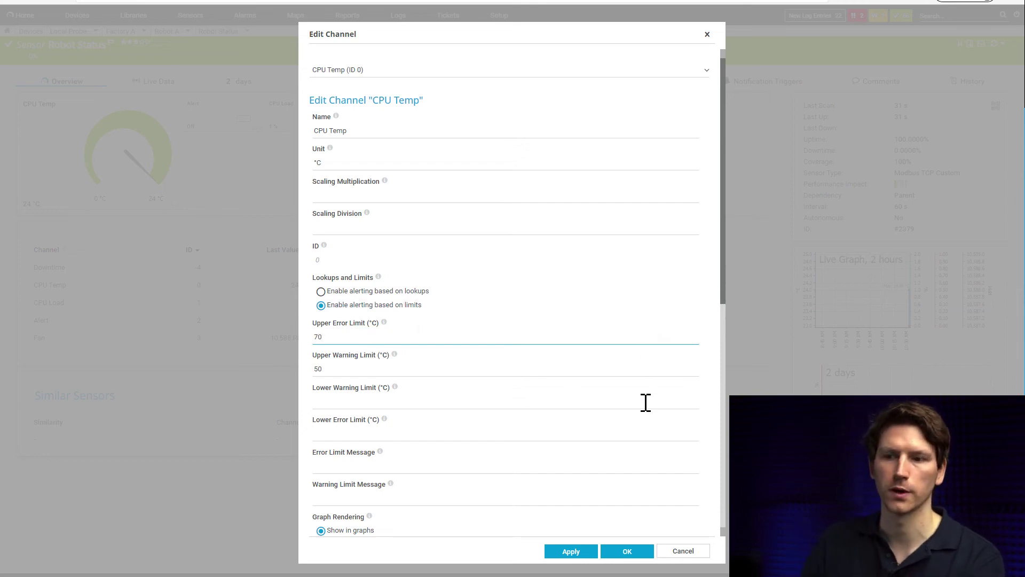
pyautogui.click(626, 550)
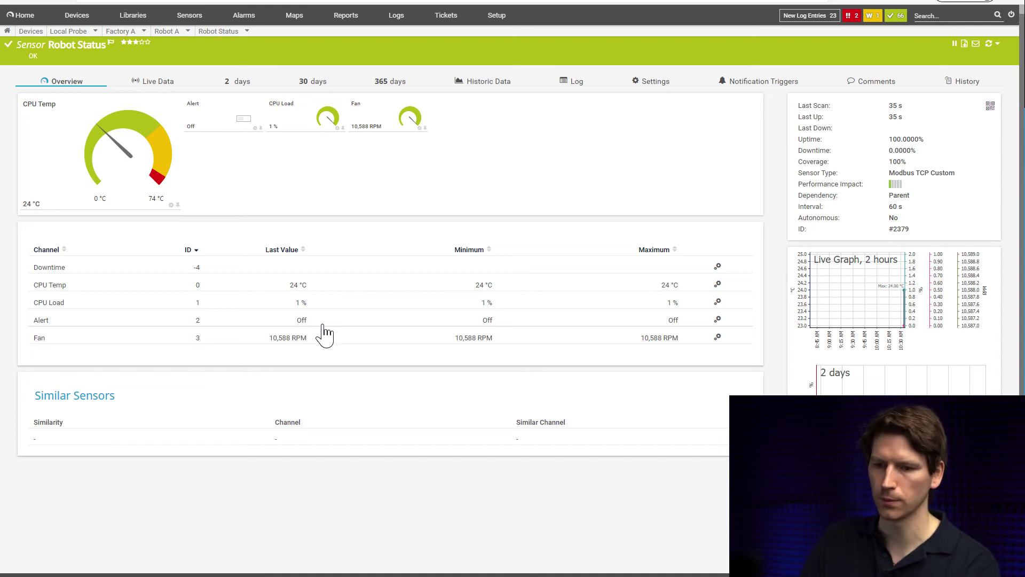
pyautogui.click(718, 319)
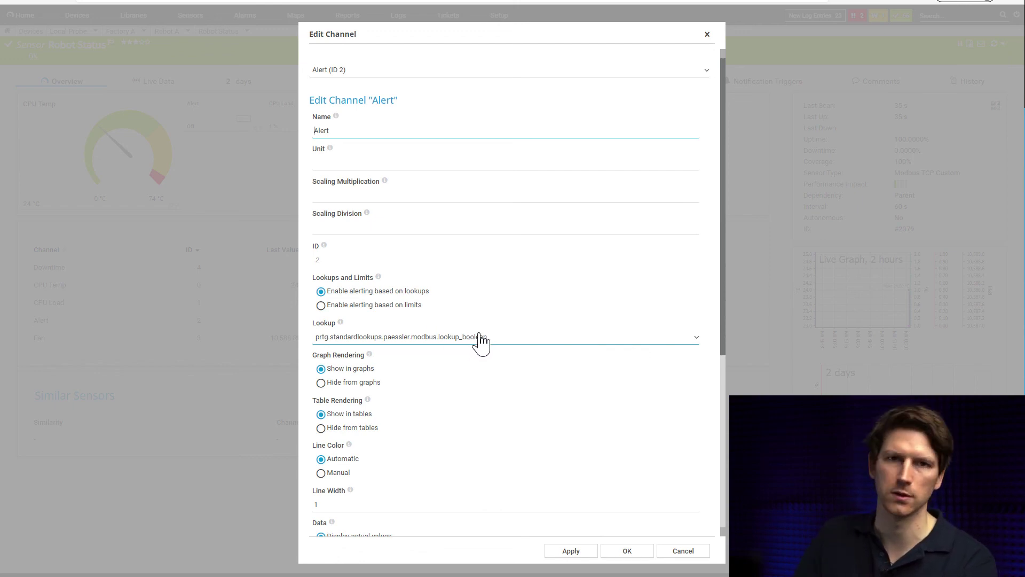
pyautogui.click(687, 552)
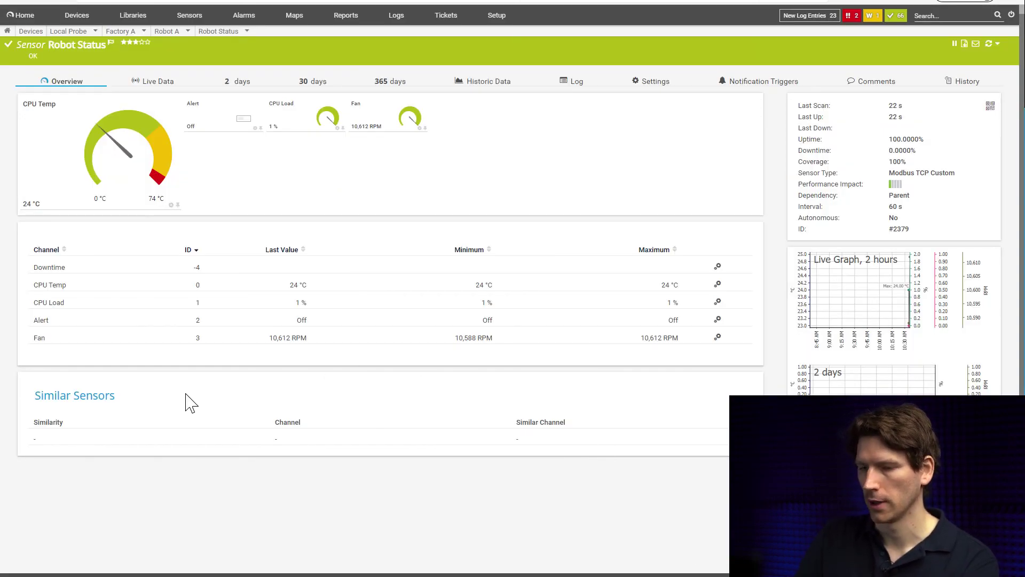